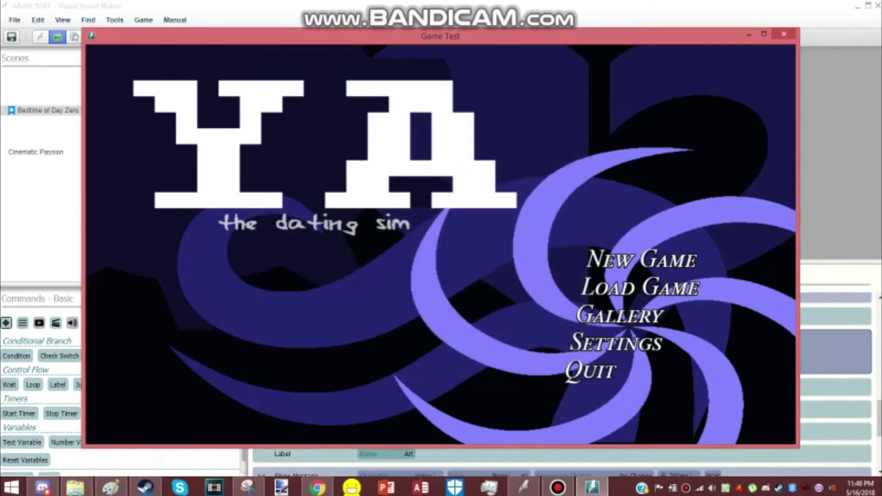
Choose New Game to begin the bedroom scene with 'Uhh, yuck, another lonely day at home.'
key("Return")
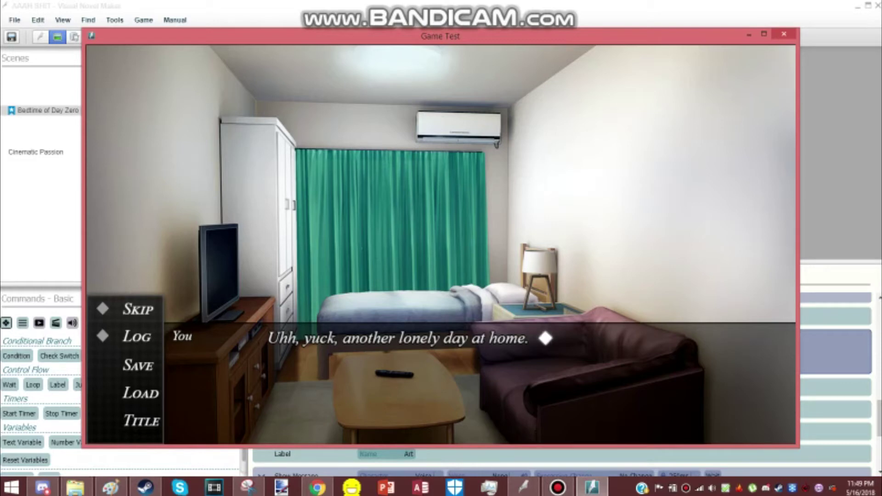
Advance the bedroom dialogue lines up to the where-to-go question
key("Return")
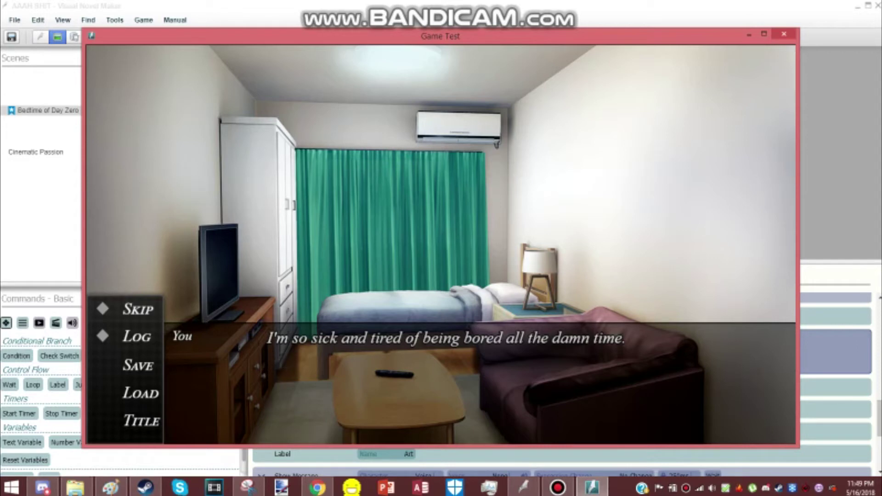
left_click(495, 143)
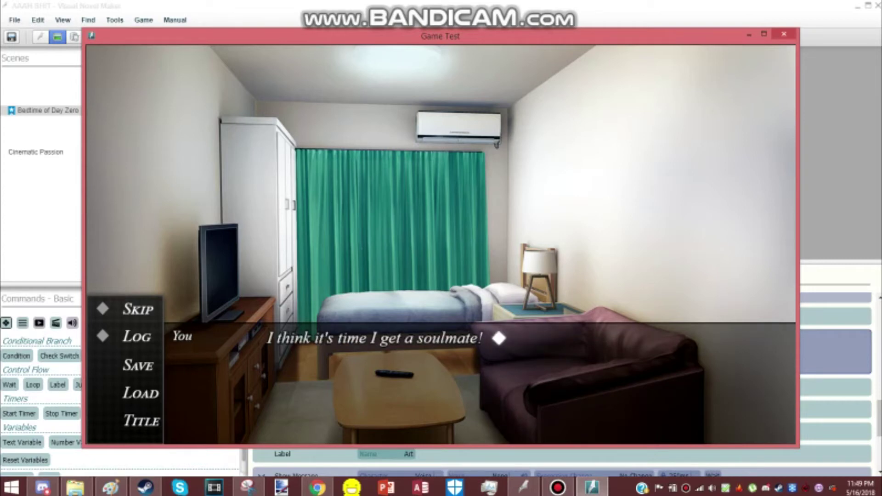
key("Return")
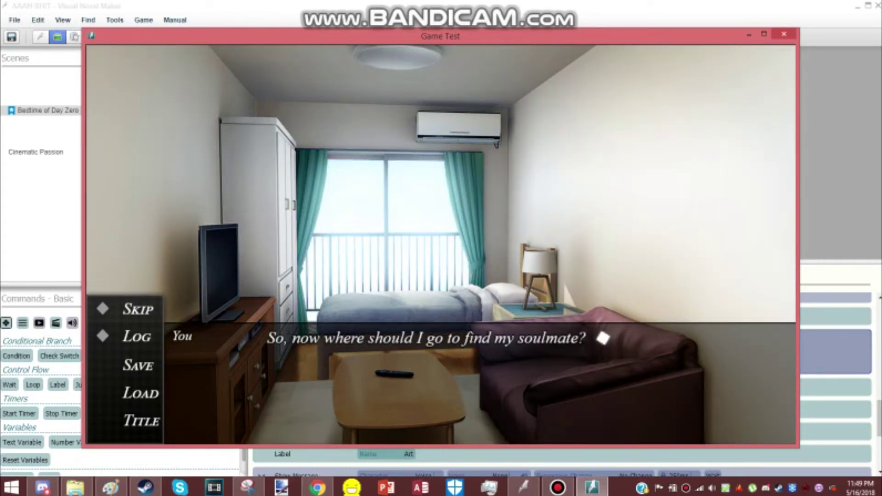
Pick Art Supply Shop from the destinations, reaching the 'ONWARDS TO ROMANCE!' line
key("Return")
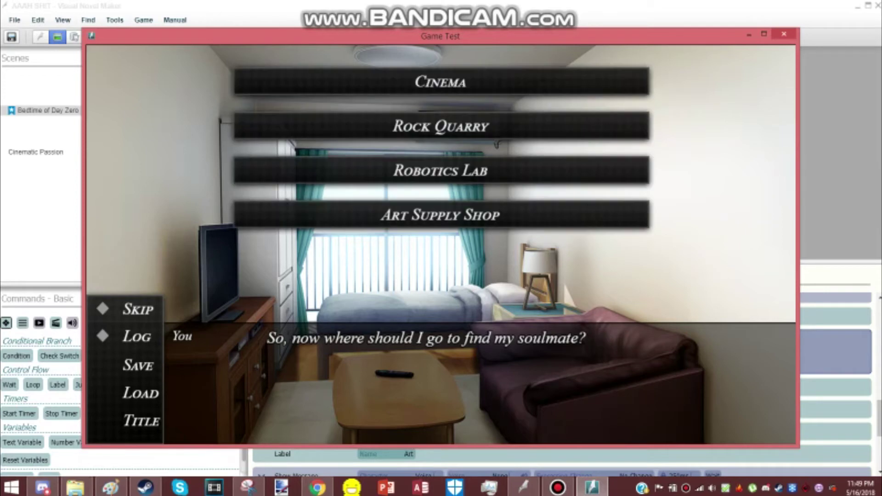
key("Down")
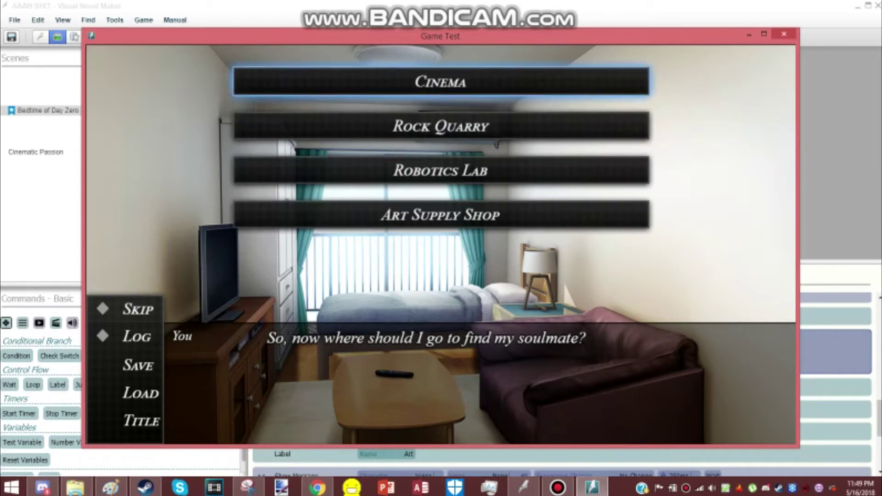
key("Down")
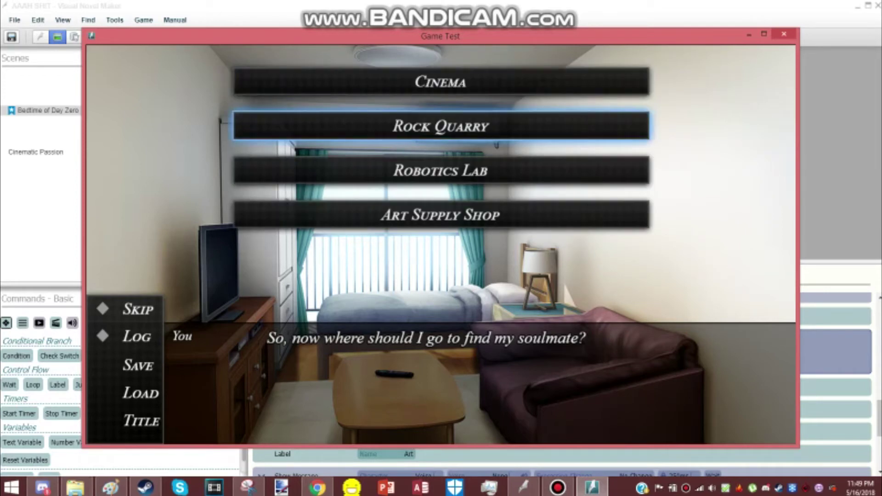
key("Down")
key("Down")
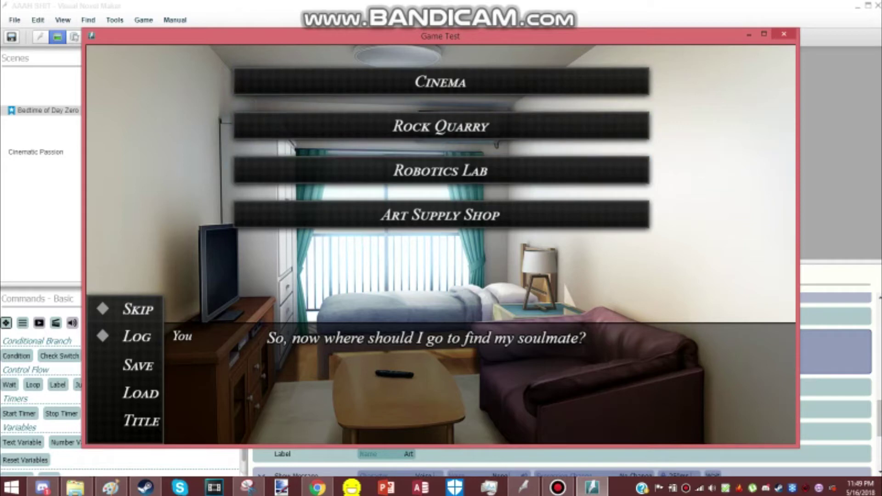
key("Return")
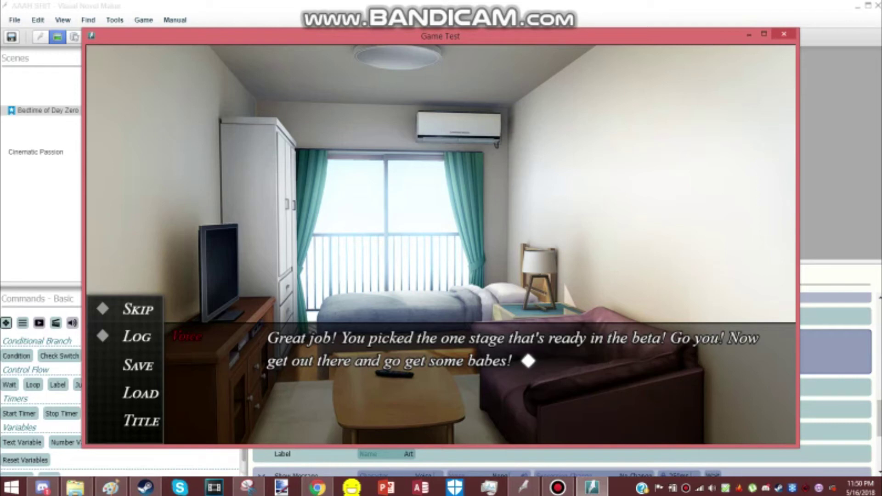
key("Return")
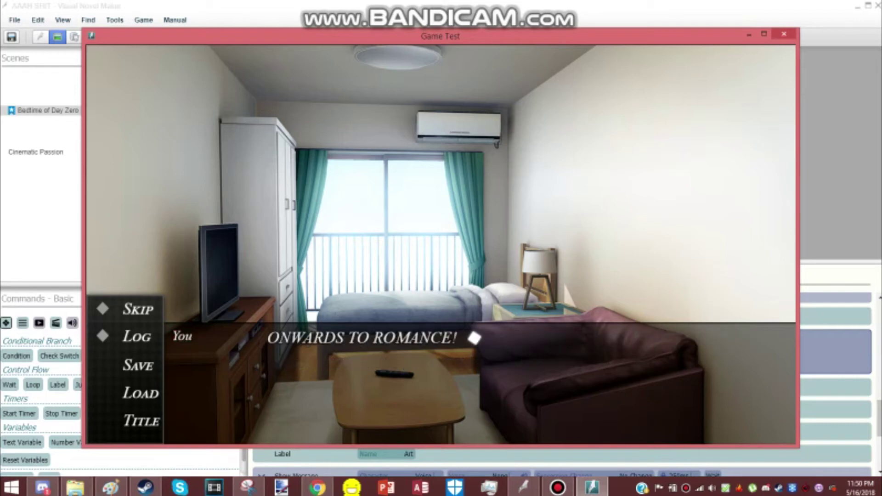
Finish the 'ONWARDS TO ROMANCE!' line so the scene fades and the options menu appears
key("Return")
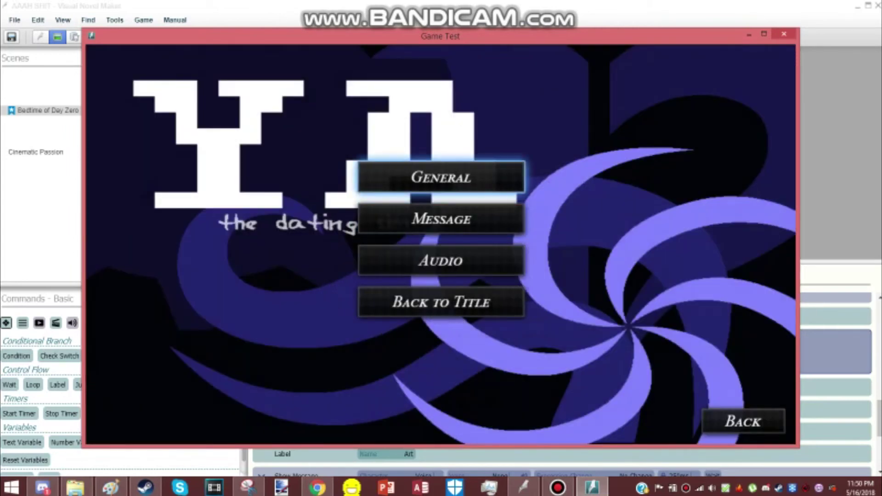
Visit General settings, back out, and confirm the exit prompt to restart play
key("Return")
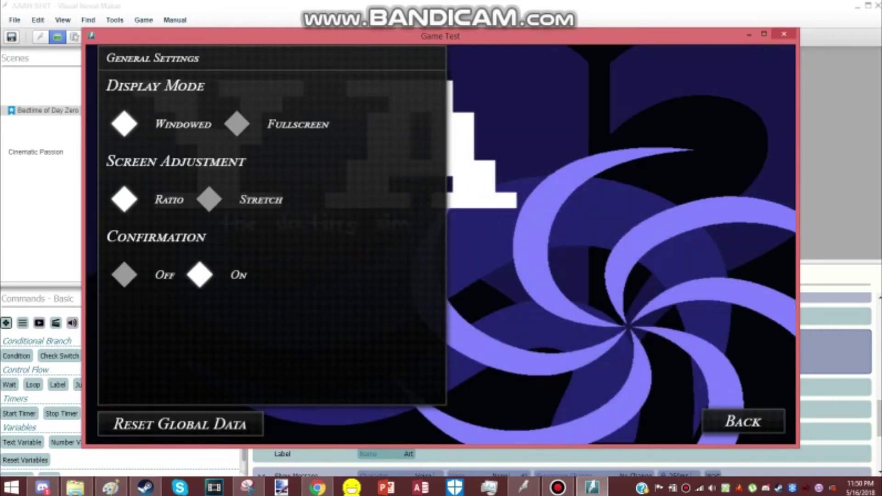
key("Escape")
key("Escape")
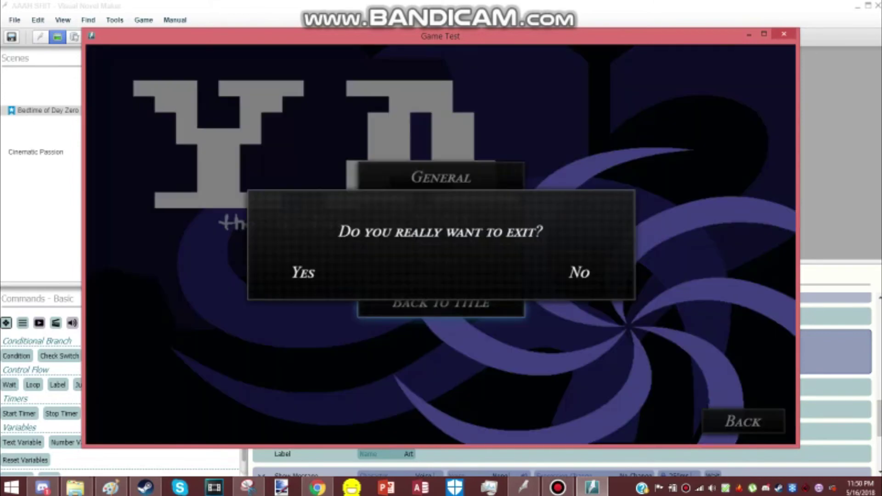
key("Return")
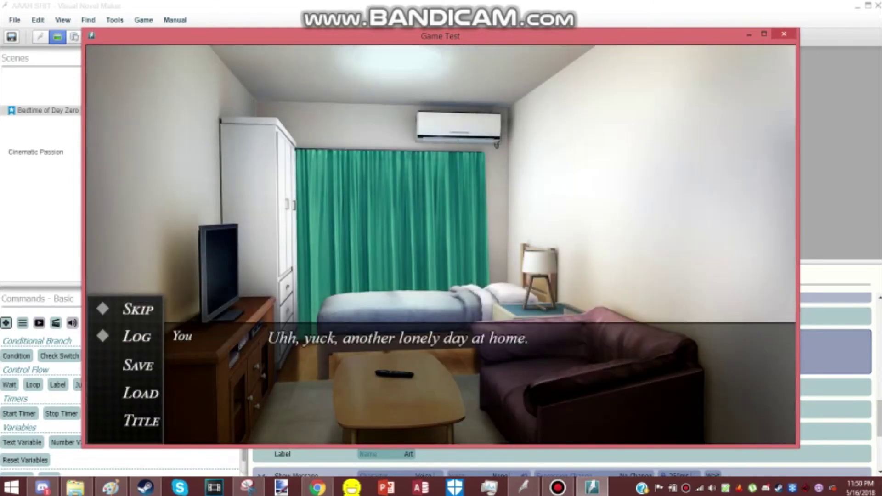
Skip through the opening bedroom lines back to the where-to-go question
key("Return")
key("Return")
key("Return")
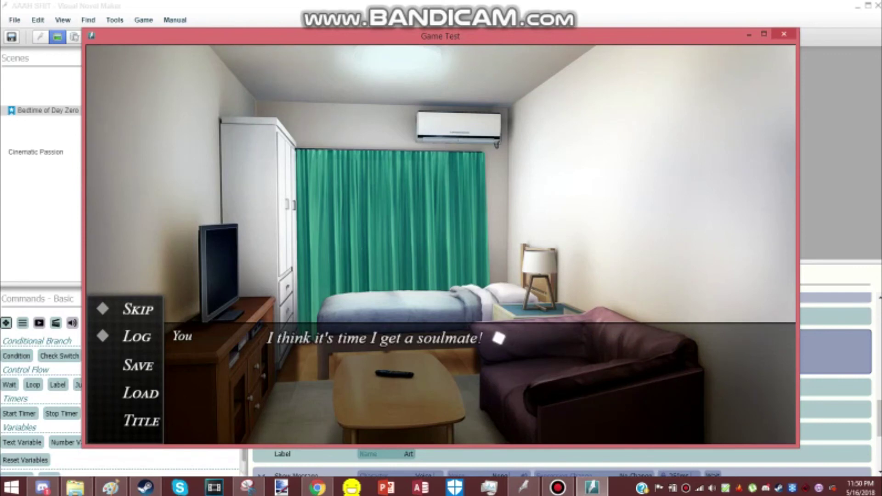
key("Return")
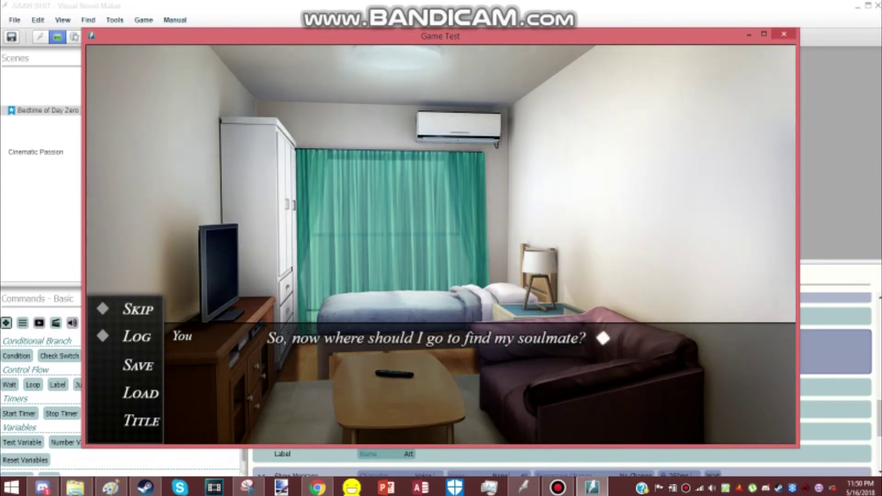
key("Return")
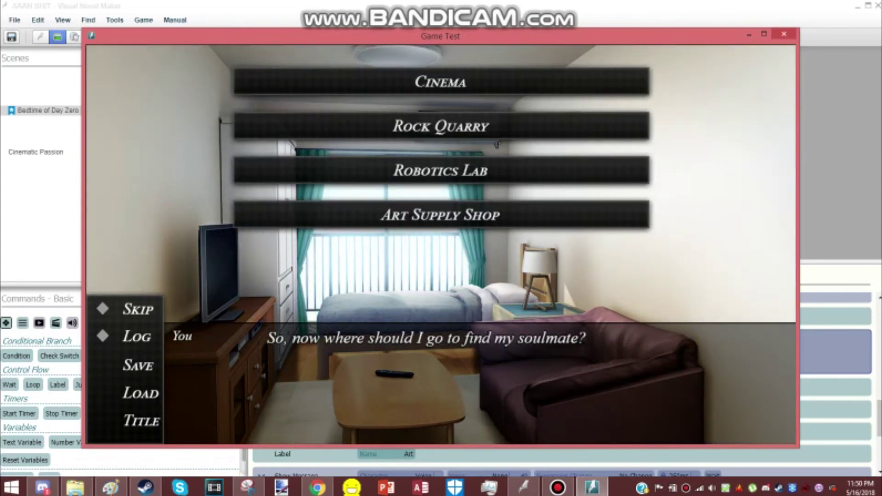
Choose Robotics Lab, dismiss 'That's not ready yet, numbnuts,' and bring up Bandicam
key("Up")
key("Up")
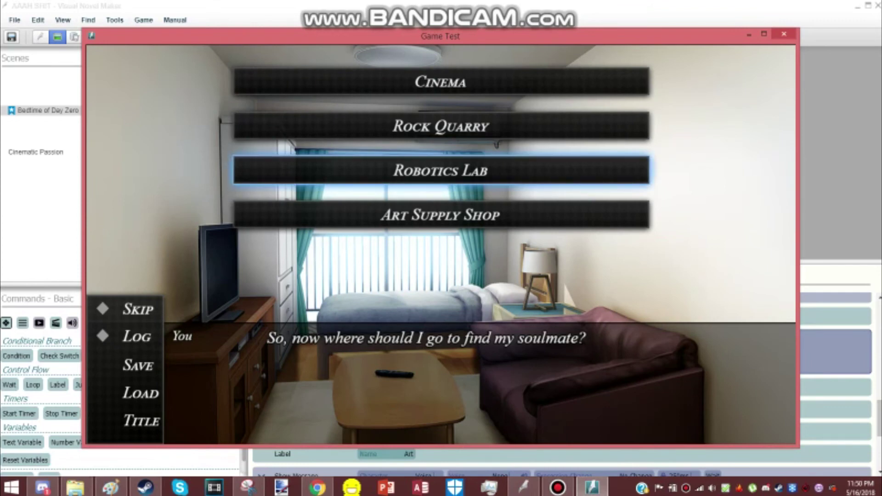
key("Return")
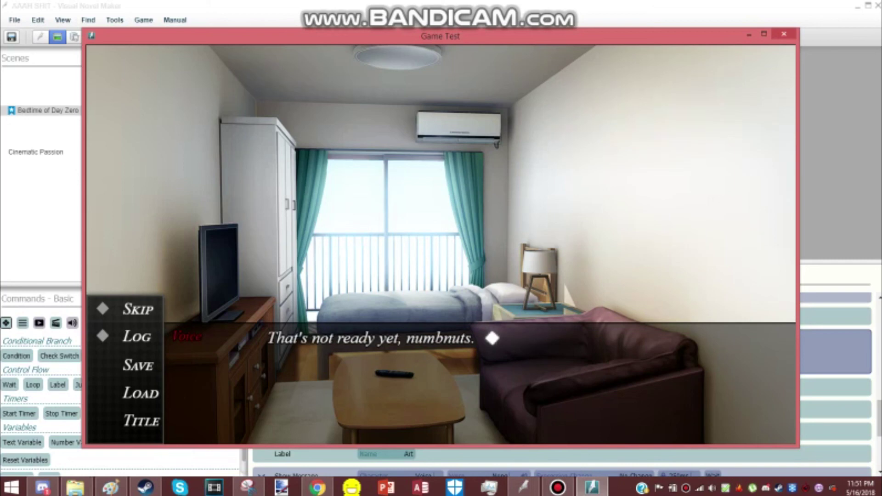
key("Return")
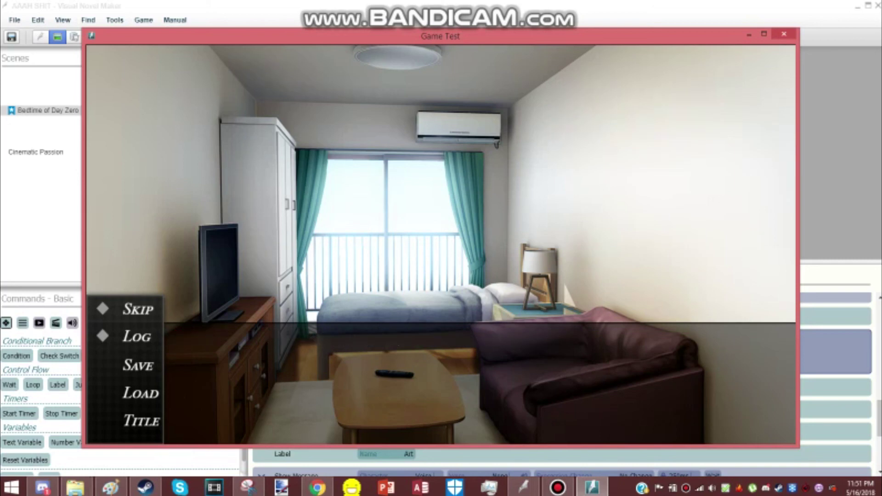
mouse_move(592, 488)
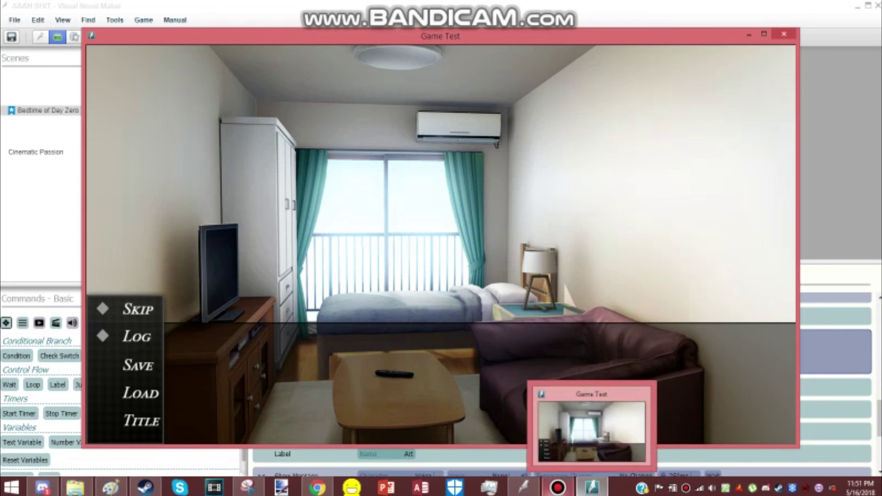
left_click(557, 487)
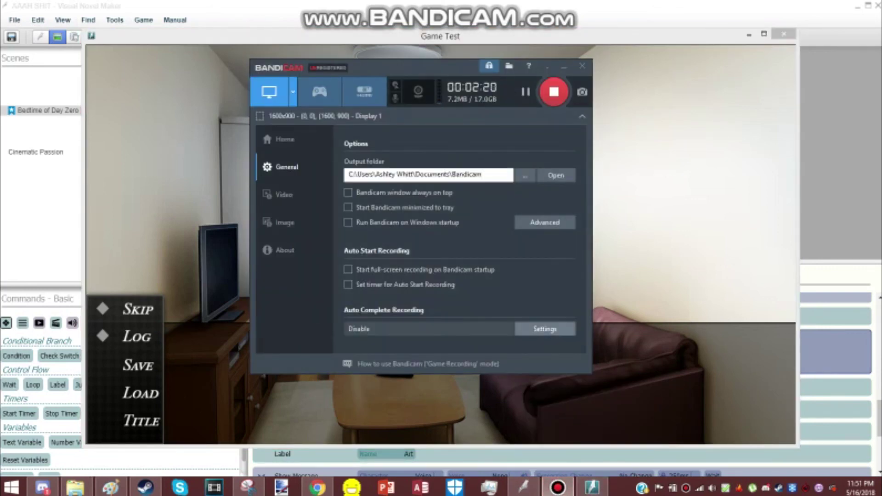